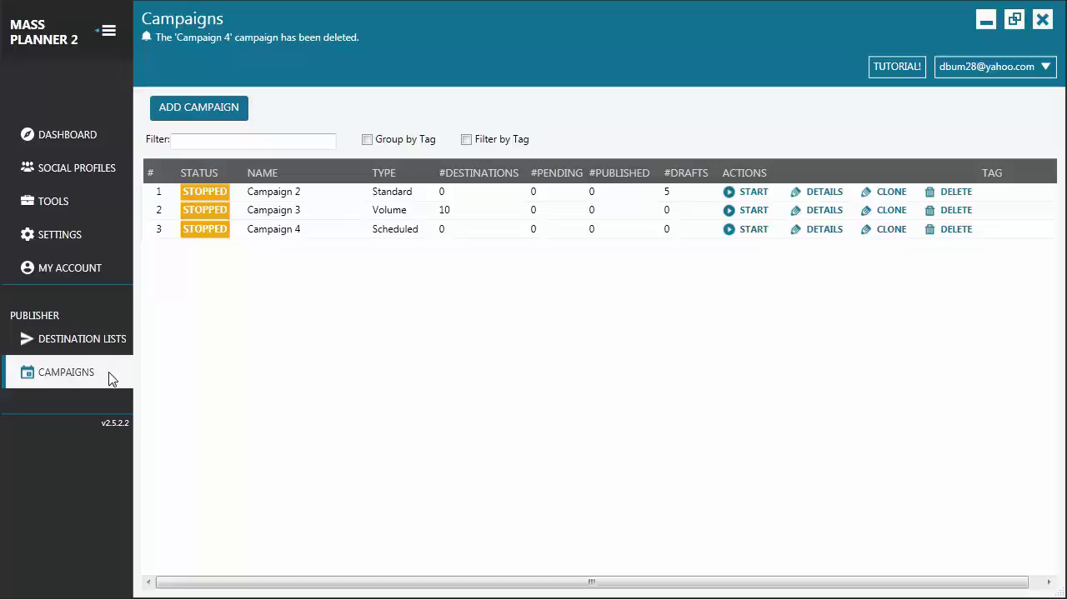
Step: Create a new volume campaign named 'My volume campaign', leaving the post signature off
left_click(240, 121)
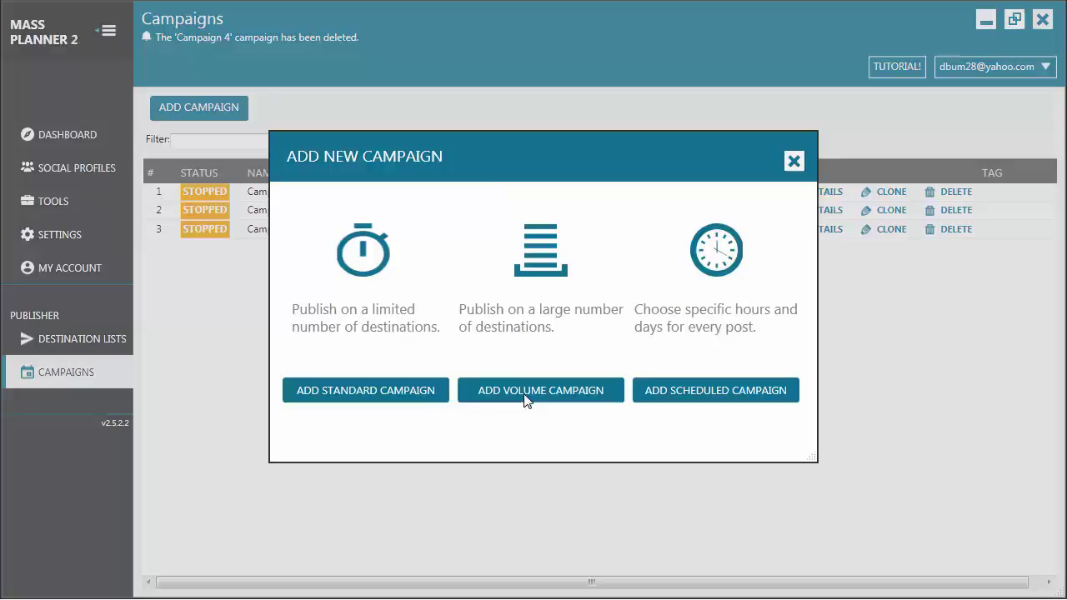
left_click(526, 399)
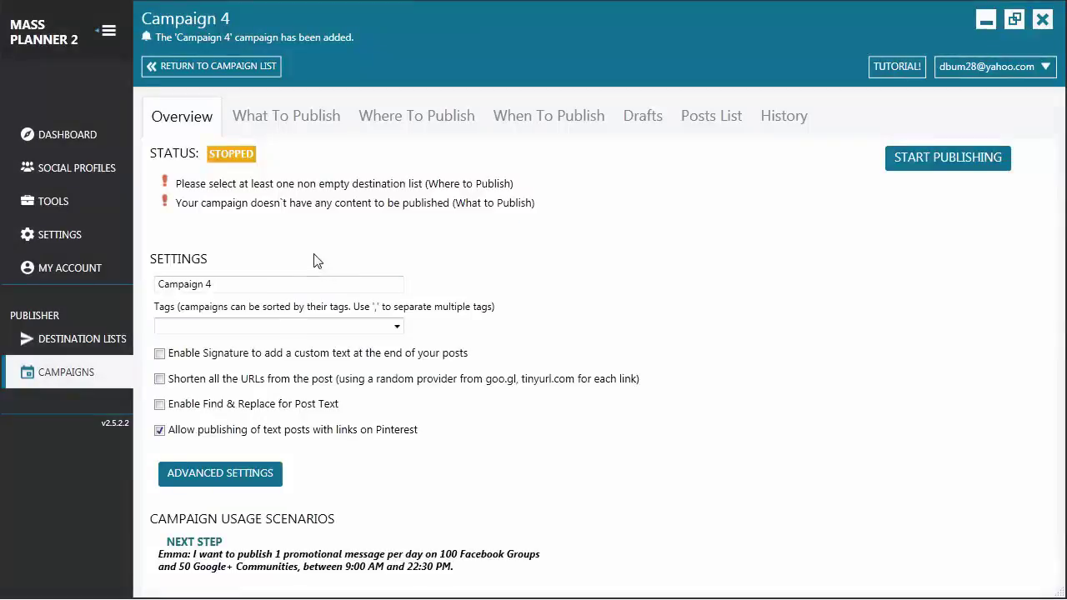
left_click_drag(235, 284, 159, 284)
type("My volume campaign")
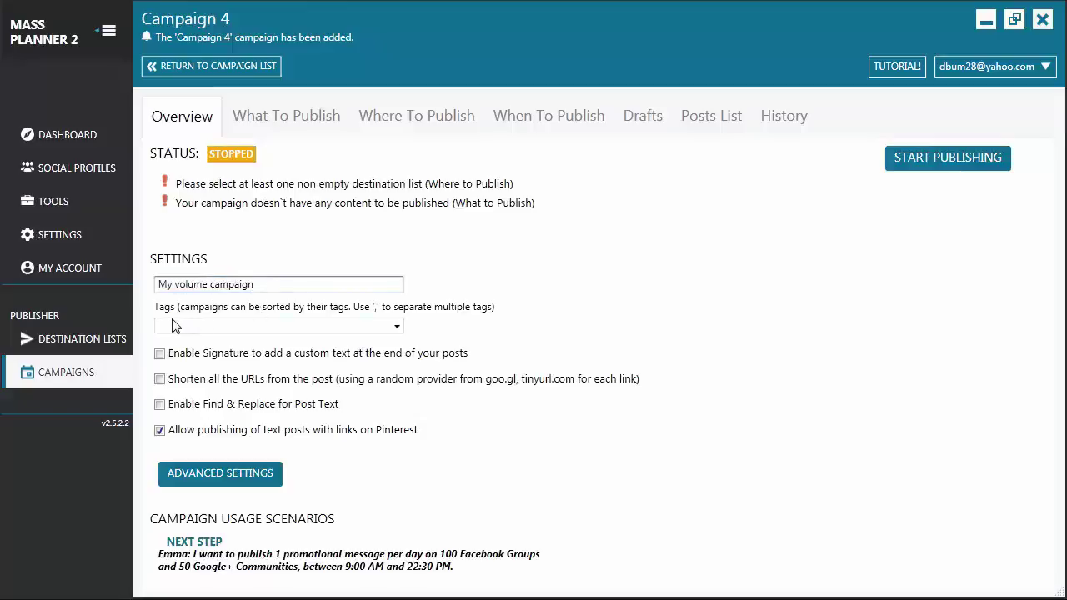
left_click(159, 353)
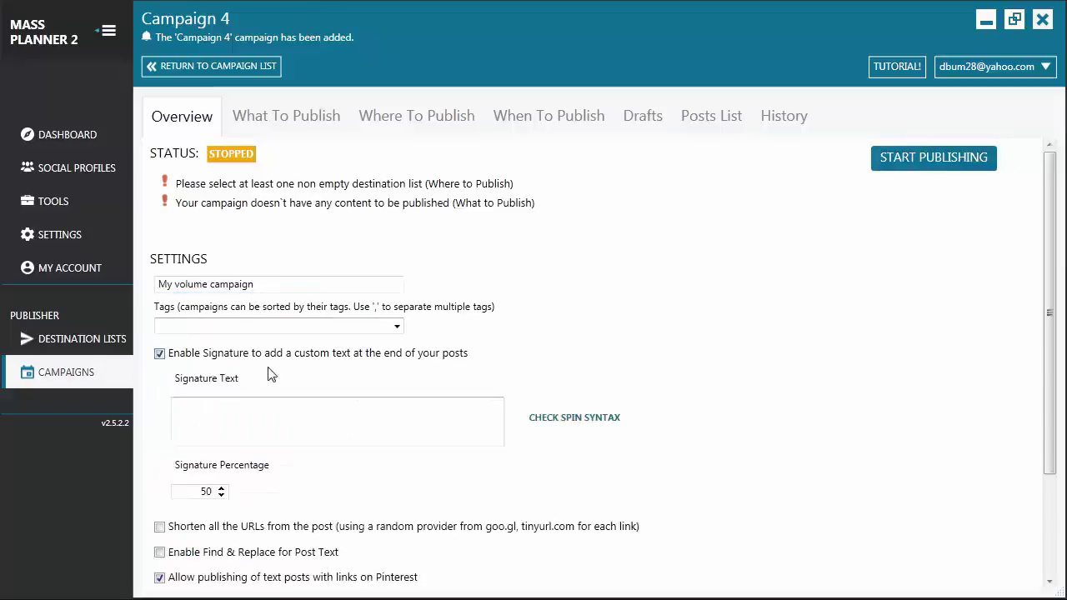
left_click(160, 354)
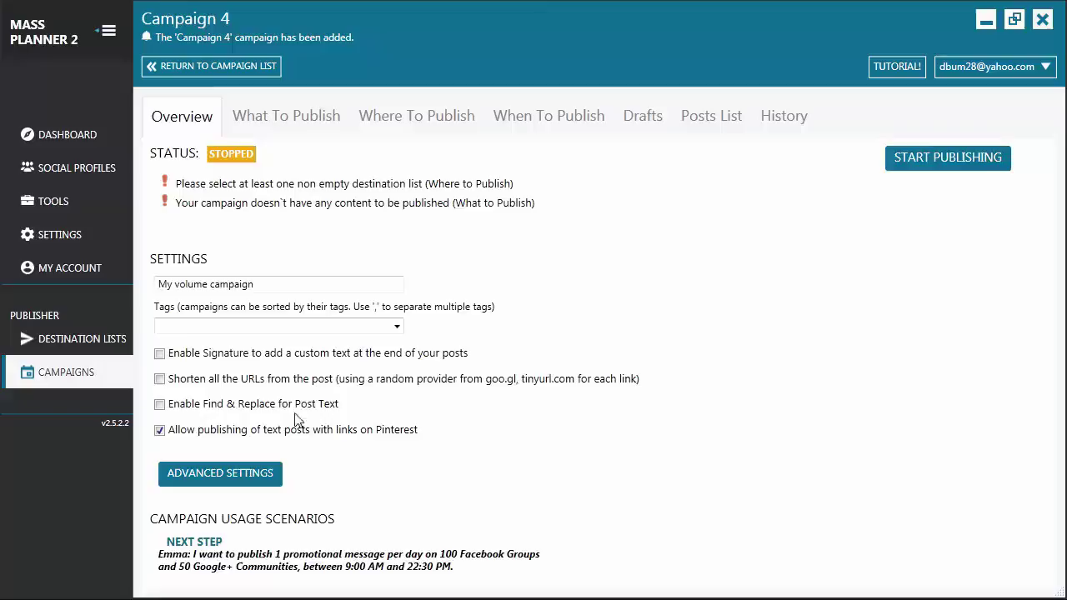
Step: Review the Facebook, Google Plus, Pinterest, Twitter and Instagram advanced settings, then show What To Publish
mouse_move(221, 441)
left_click(225, 482)
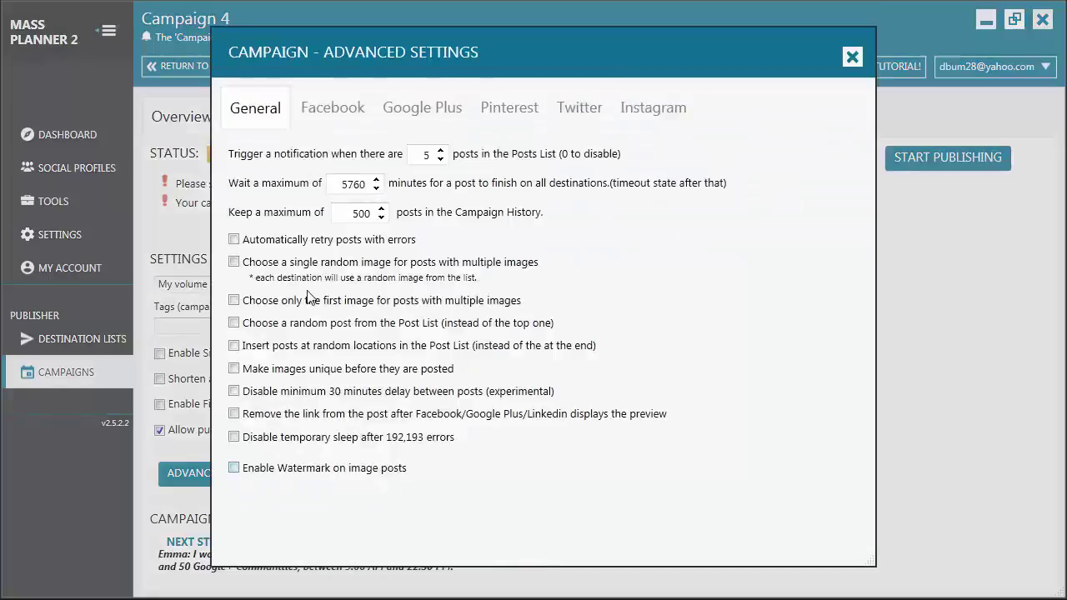
left_click(334, 119)
left_click(422, 115)
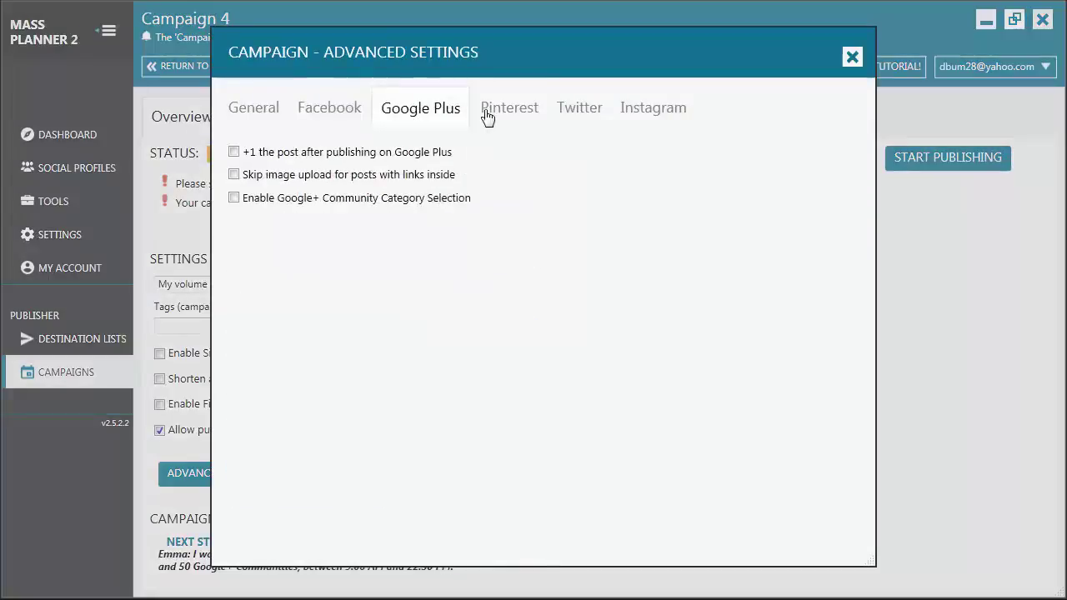
left_click(505, 117)
left_click(583, 113)
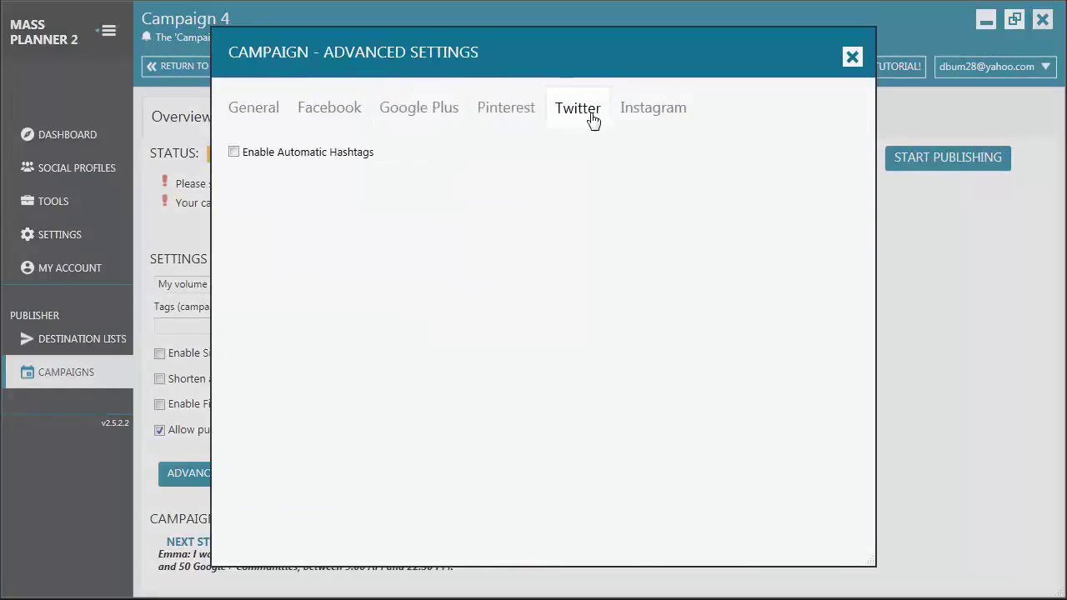
left_click(638, 112)
key("Escape")
left_click(305, 115)
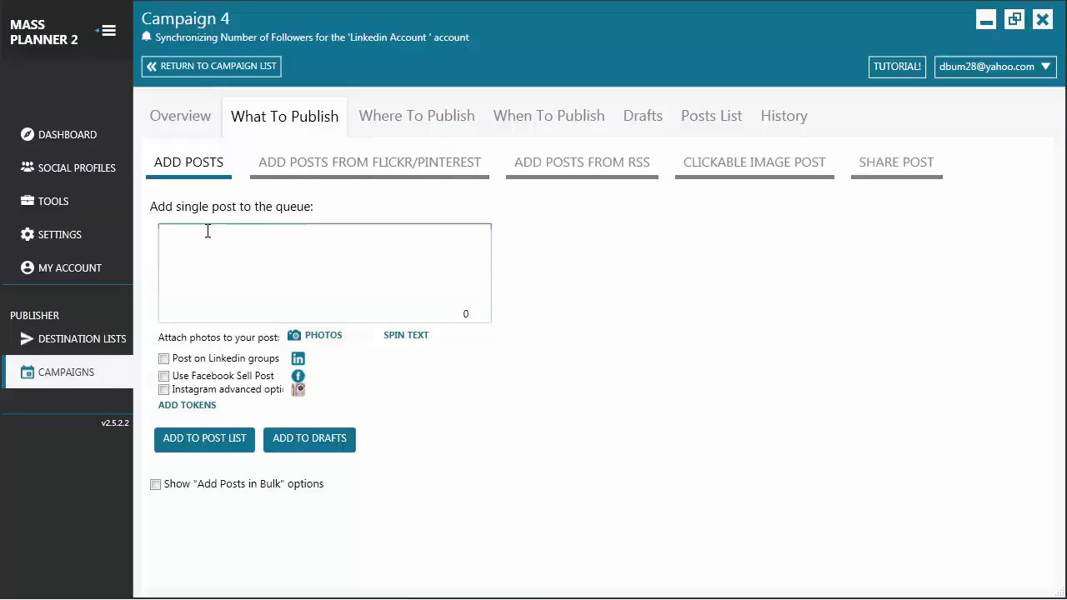
Step: Write 'Hello guys!' as the new post's message
left_click(287, 224)
type("Hello guys!")
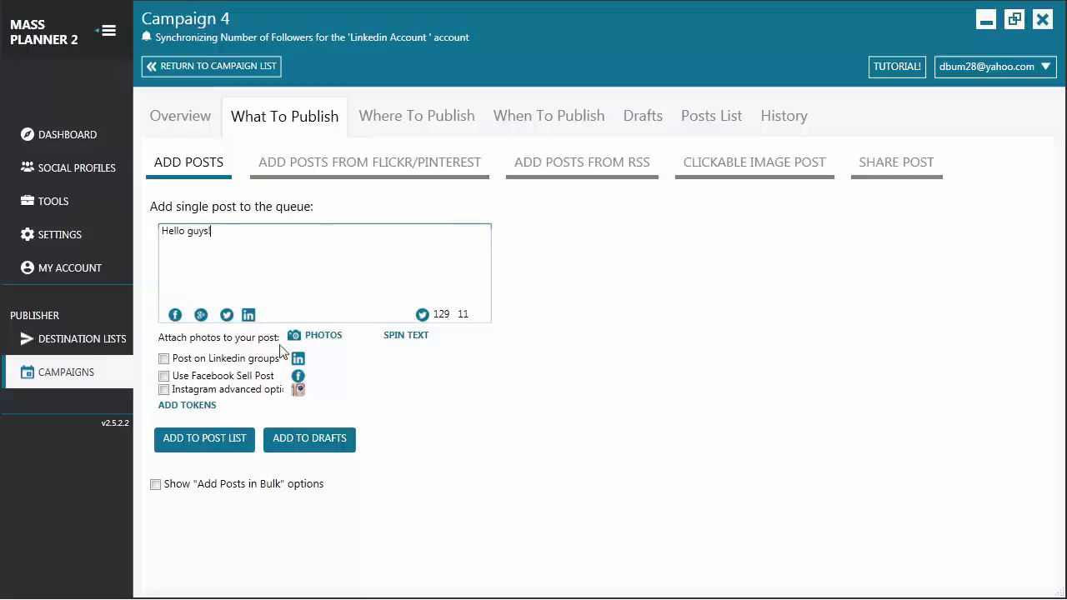
Step: Upload the image (18) photo from the computer and attach it to the post
left_click(323, 336)
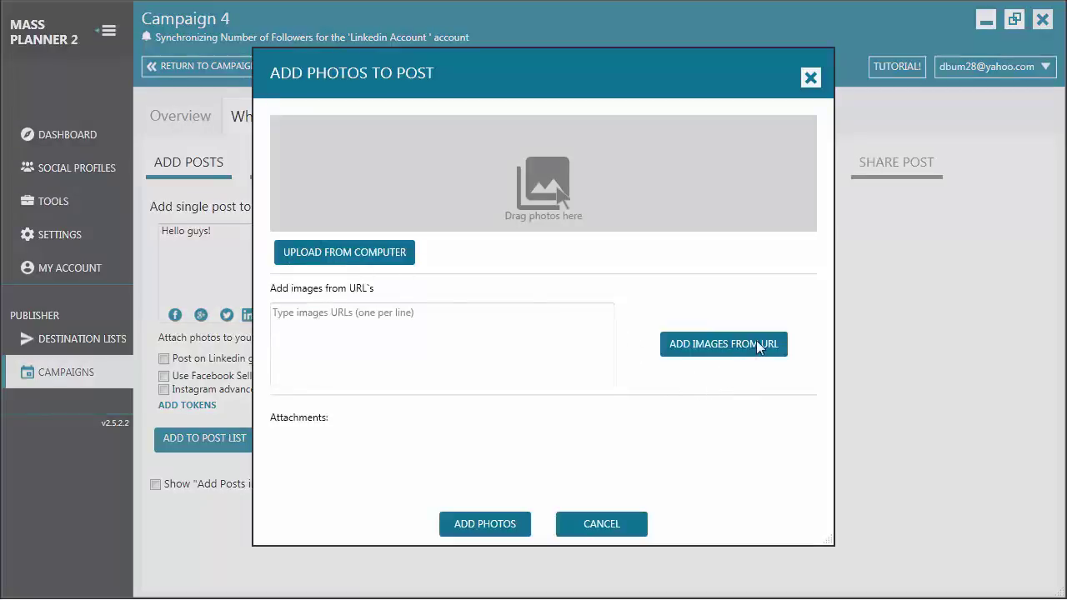
left_click(379, 259)
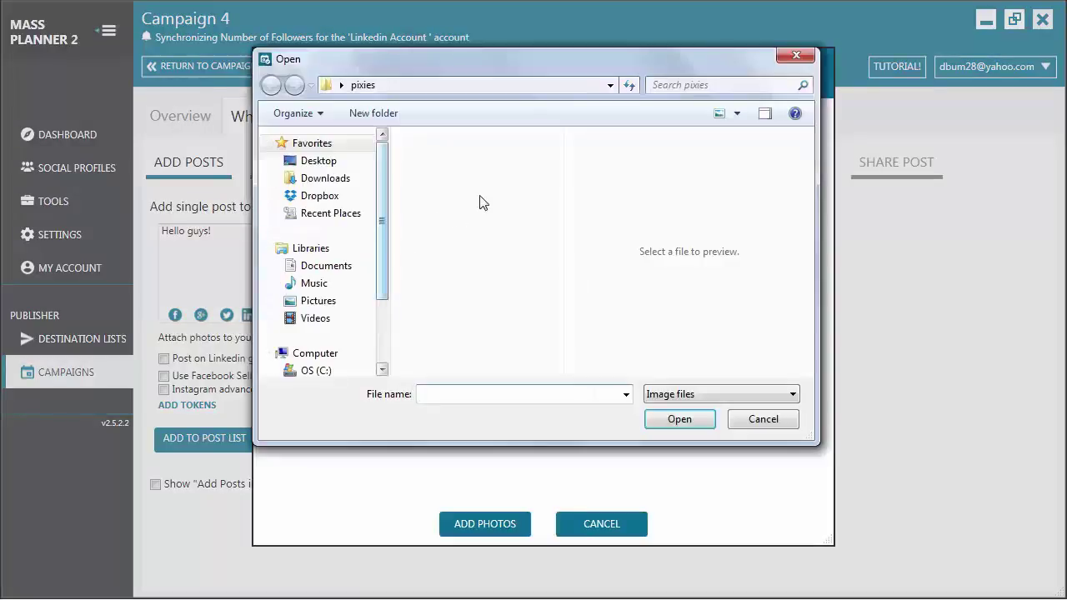
left_click(462, 277)
left_click(672, 420)
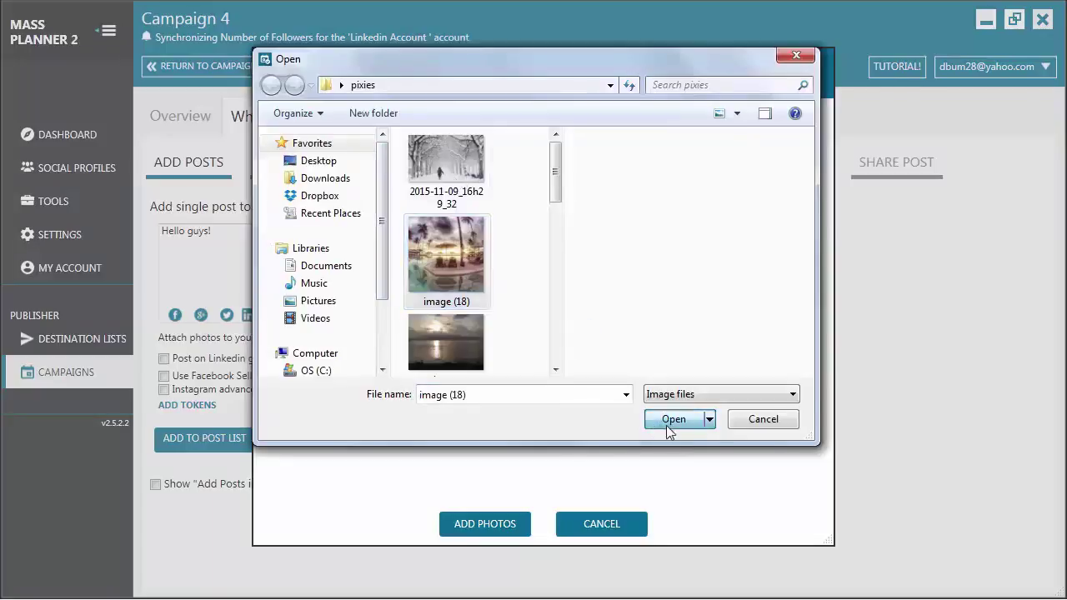
left_click(498, 527)
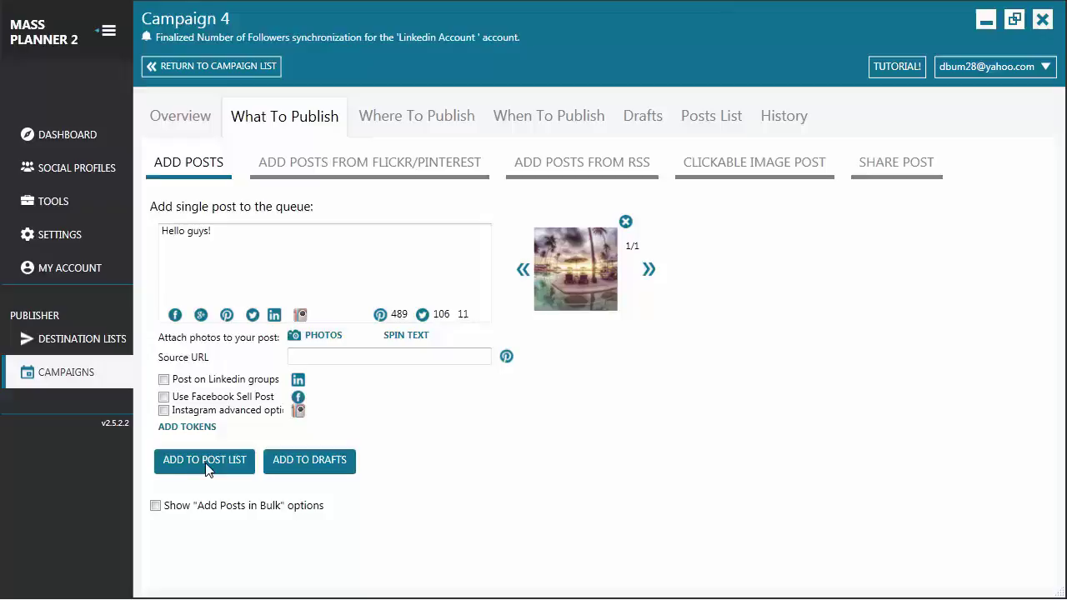
Step: Save the photo post as a draft and browse the other post-adding forms before returning to Add Posts
left_click(323, 469)
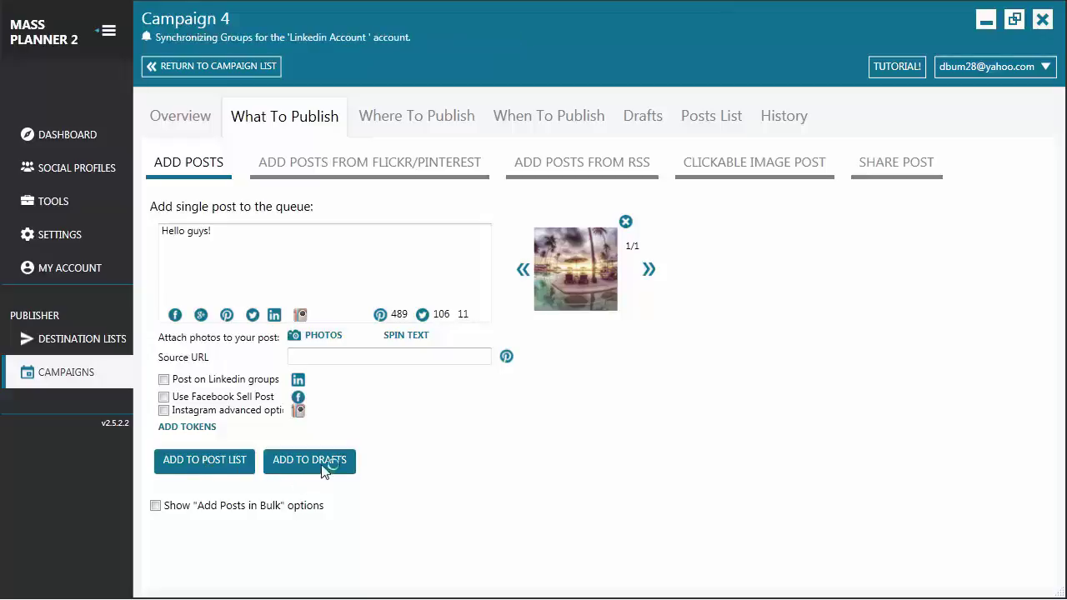
left_click(376, 174)
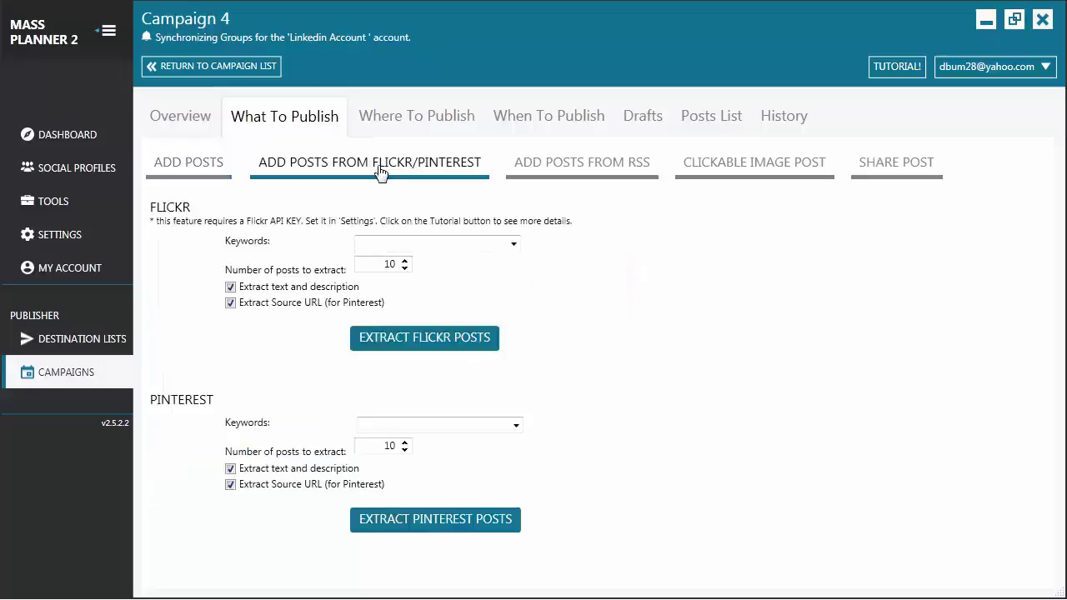
left_click(598, 172)
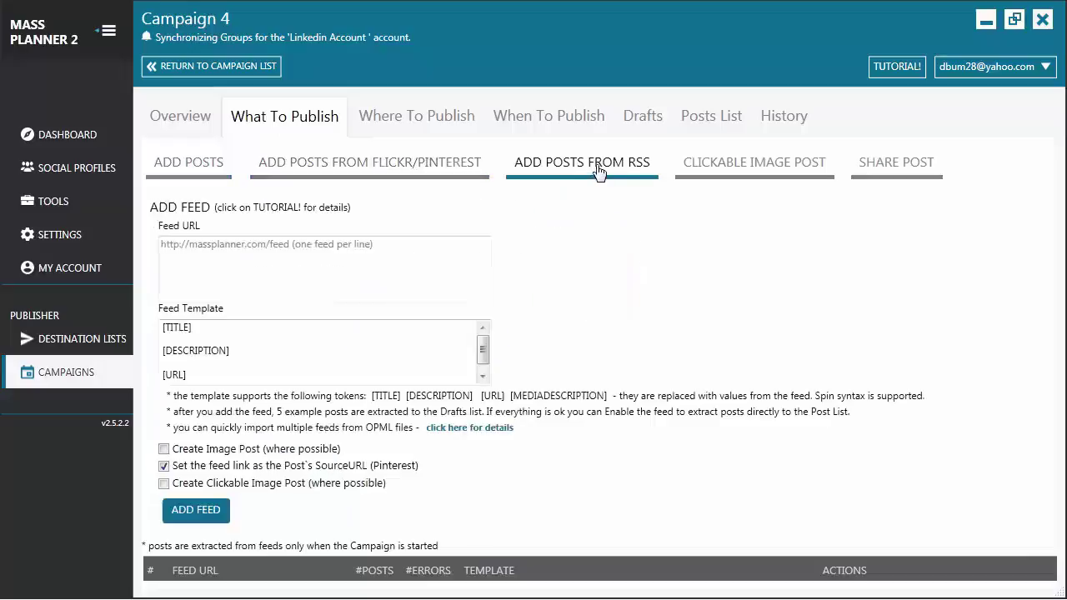
left_click(768, 172)
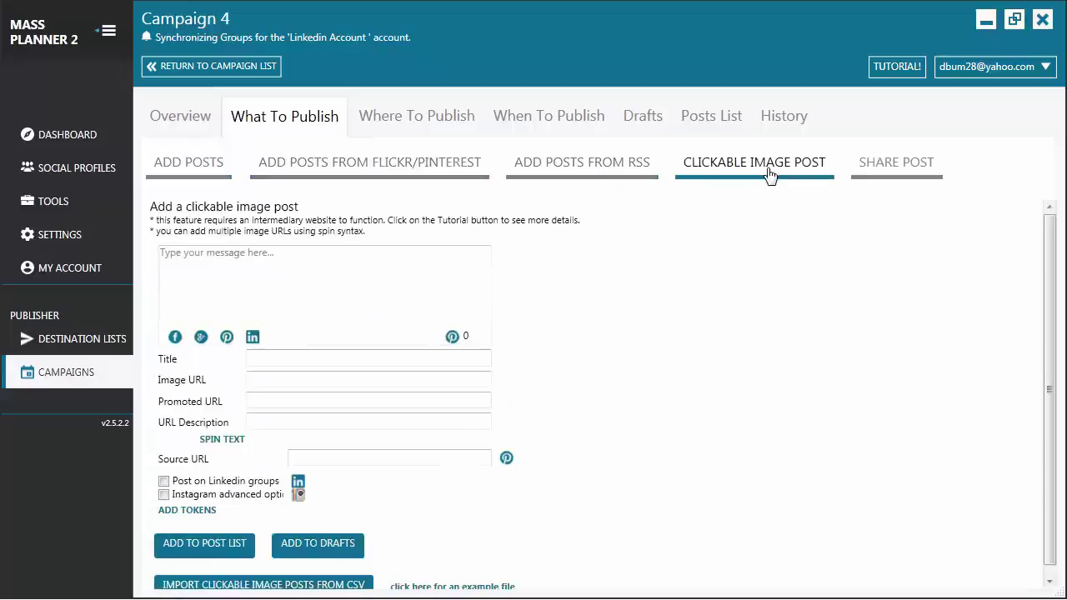
left_click(908, 169)
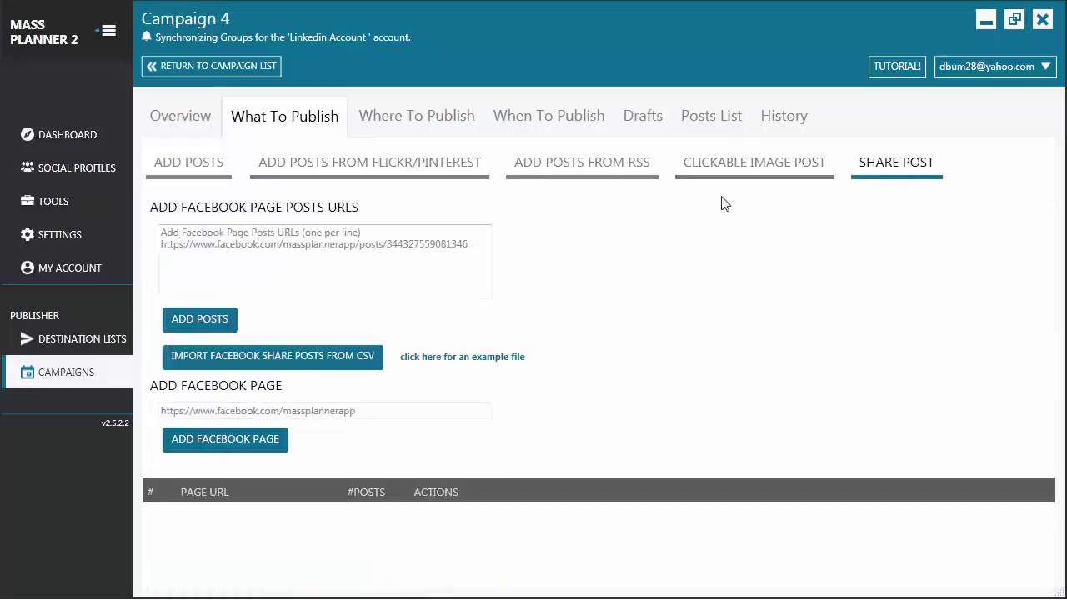
left_click(208, 164)
Step: Add the IG test list to the campaign's Where To Publish destinations
left_click(417, 121)
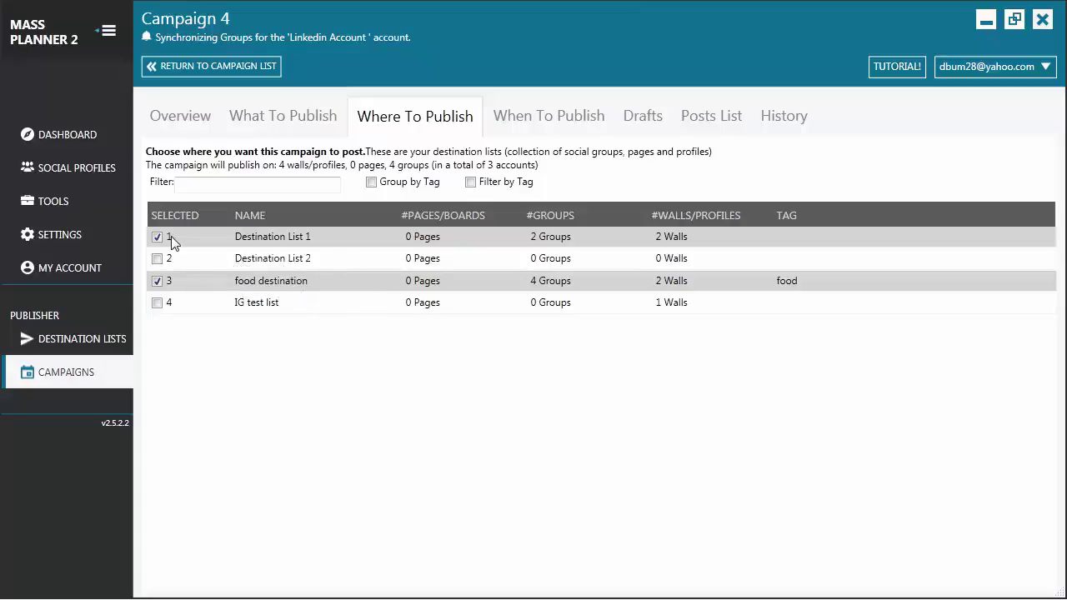
left_click(157, 304)
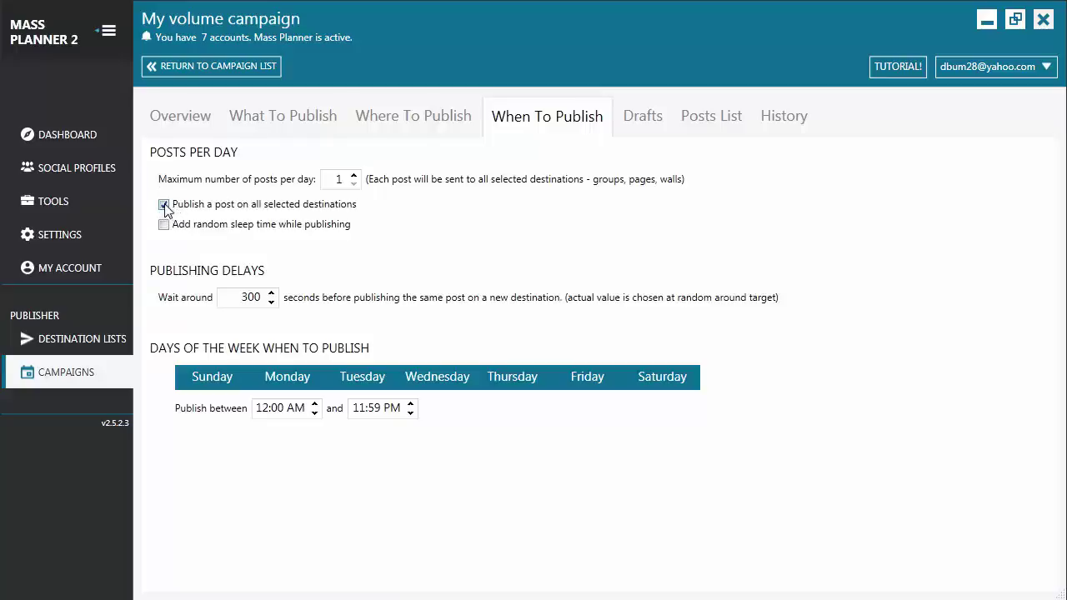
Step: Stop publishing on all selected destinations and publish each post on 35 random ones instead
left_click(165, 206)
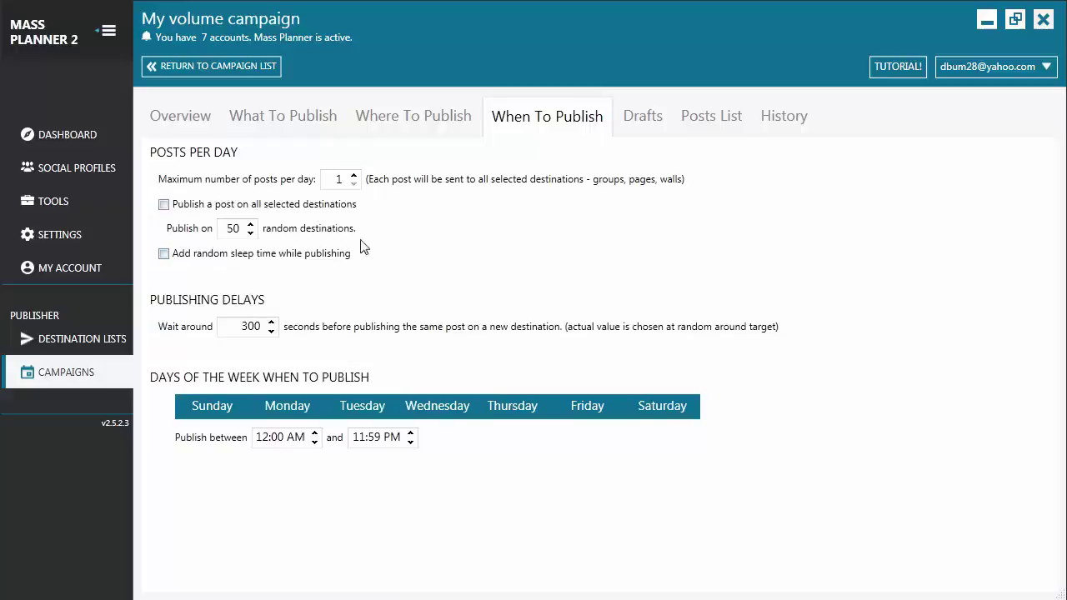
double_click(235, 230)
type("35")
Step: Enable random publishing sleeps and drop Sunday from the publishing days, keeping Tuesday and Thursday
left_click(164, 255)
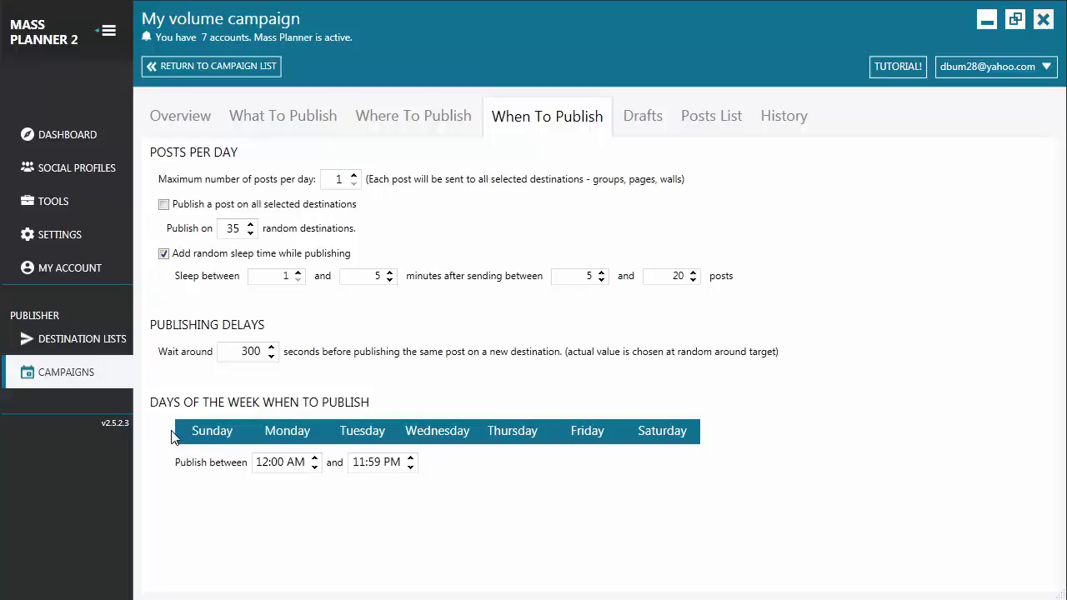
left_click(196, 440)
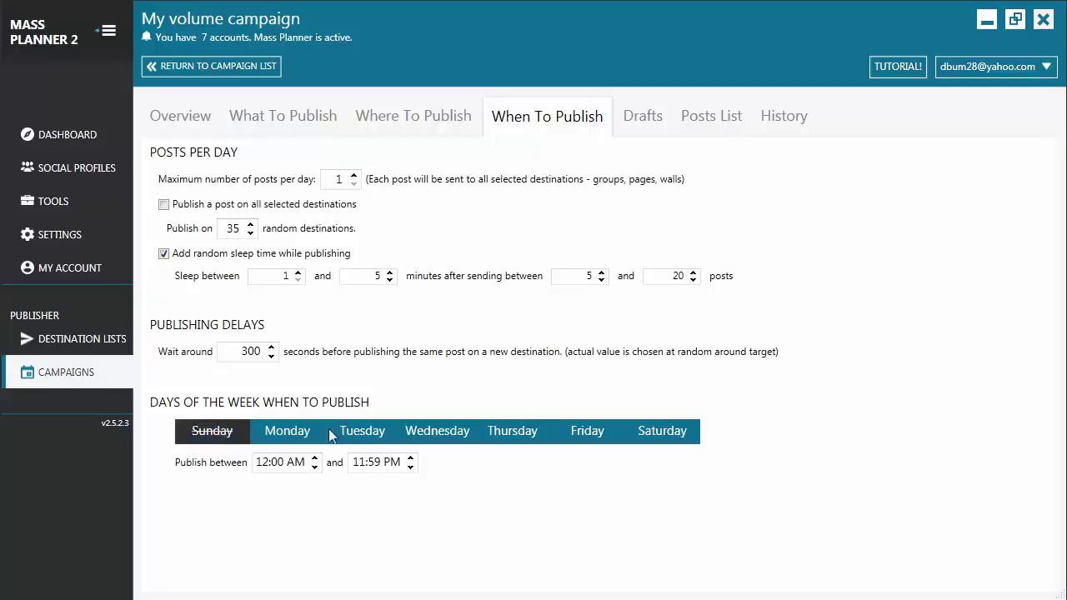
left_click(366, 437)
left_click(514, 442)
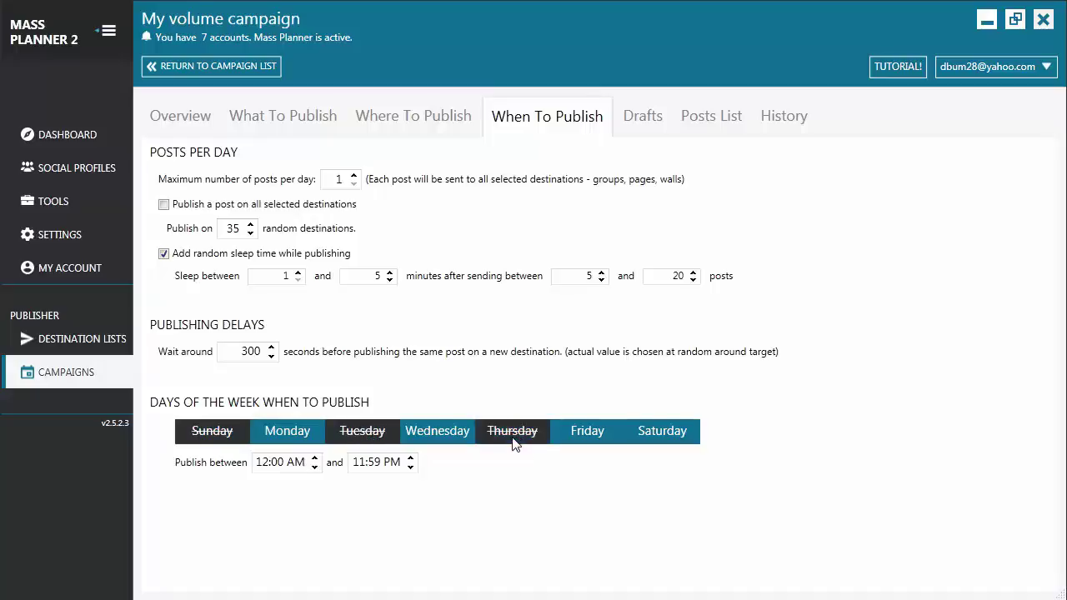
left_click(514, 441)
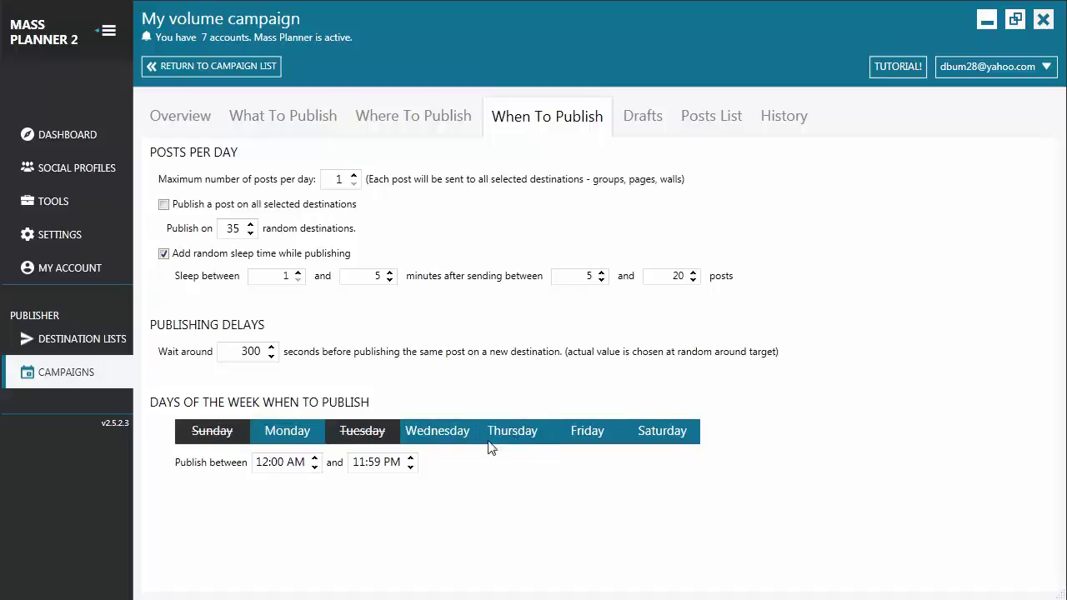
left_click(376, 440)
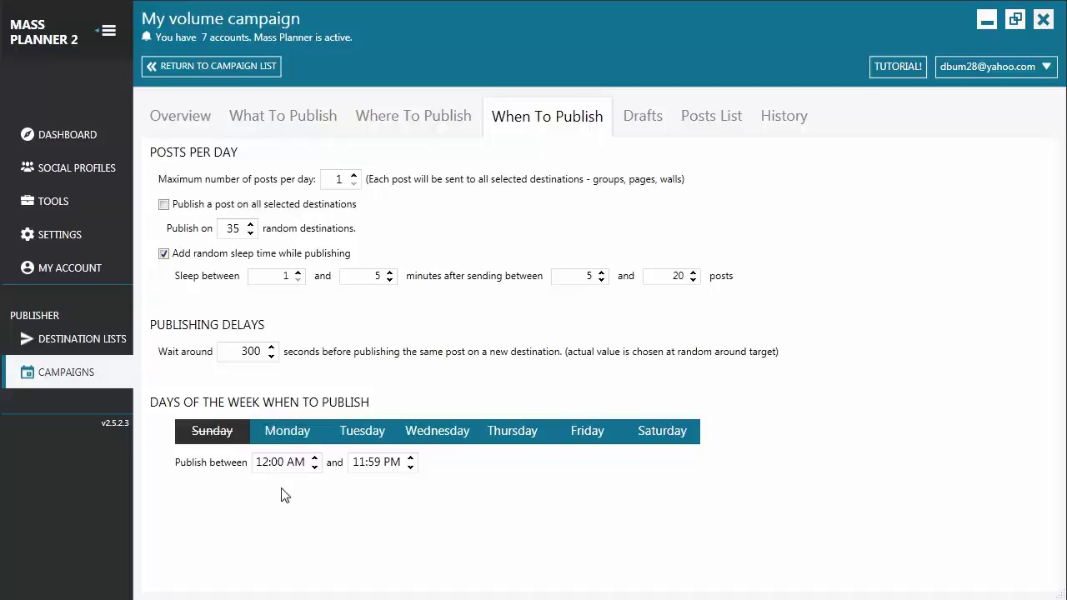
Step: Check Drafts, then add the Hello guys! photo post to the Posts List and view it
left_click(647, 123)
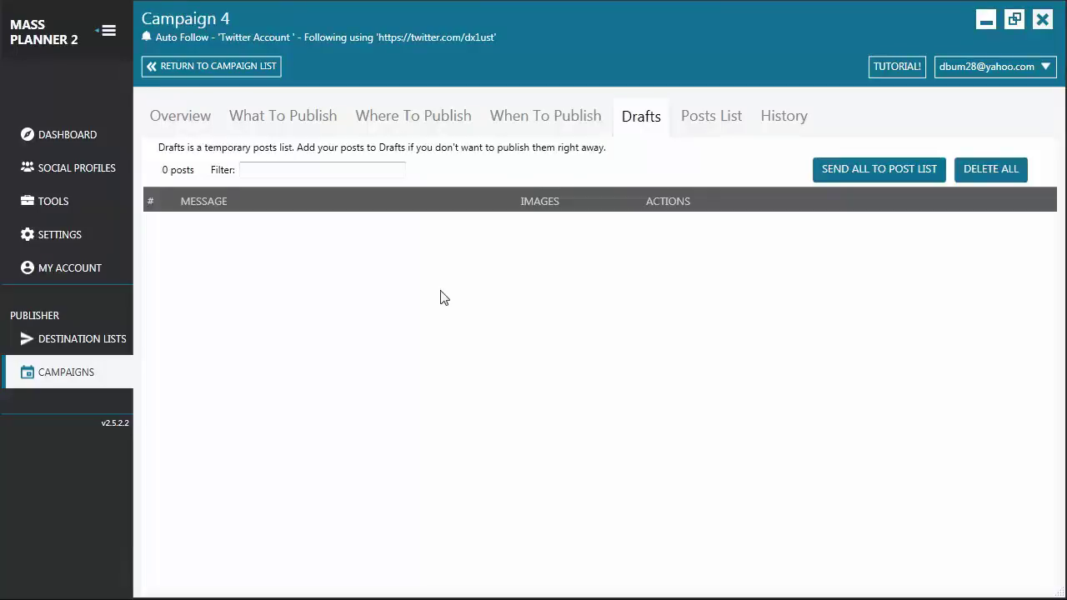
left_click(292, 121)
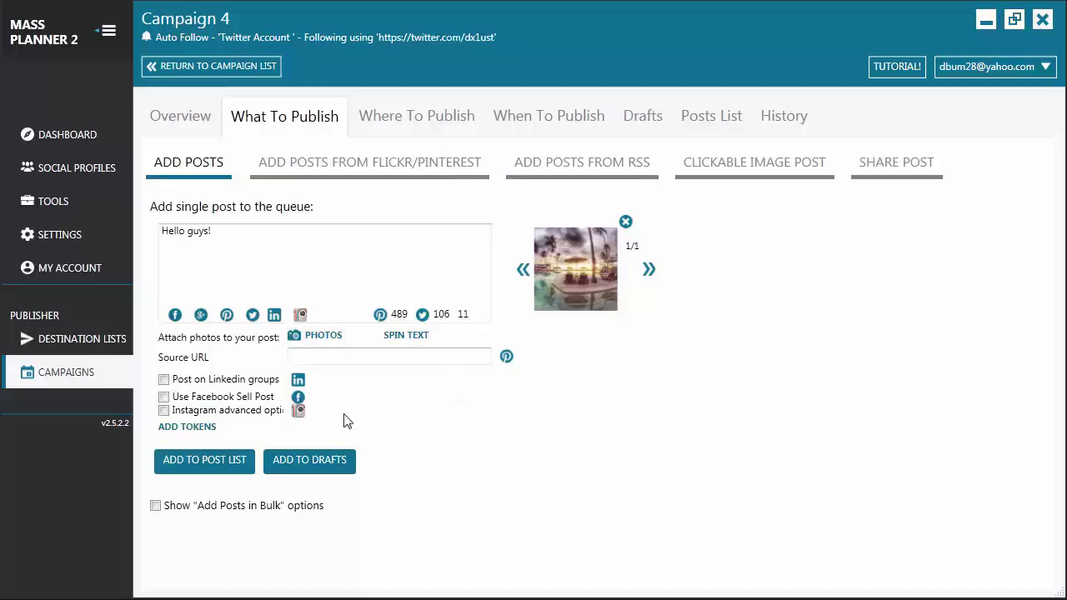
left_click(212, 472)
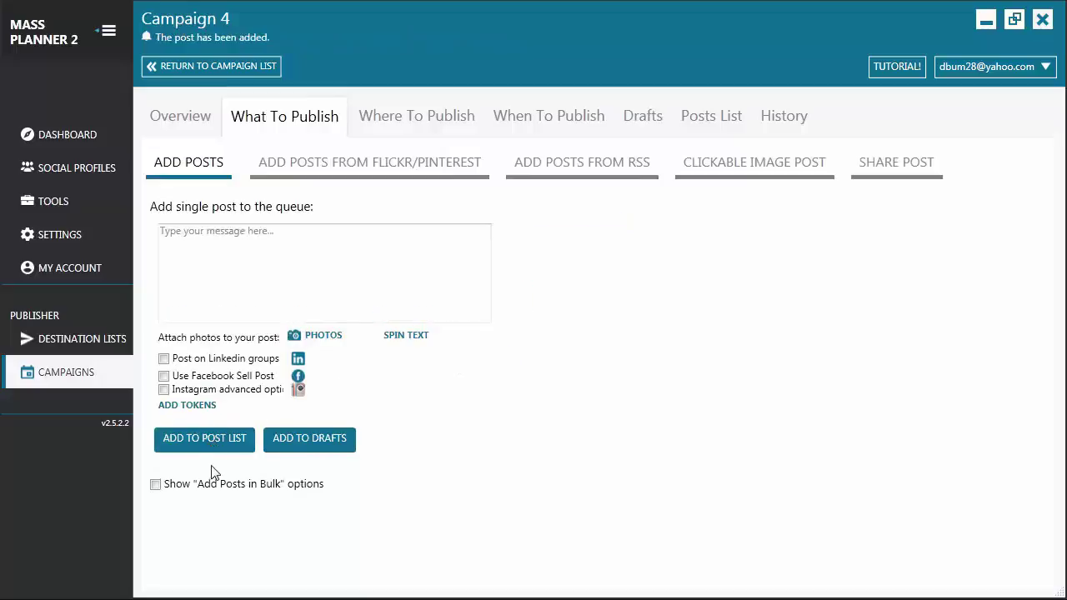
left_click(727, 115)
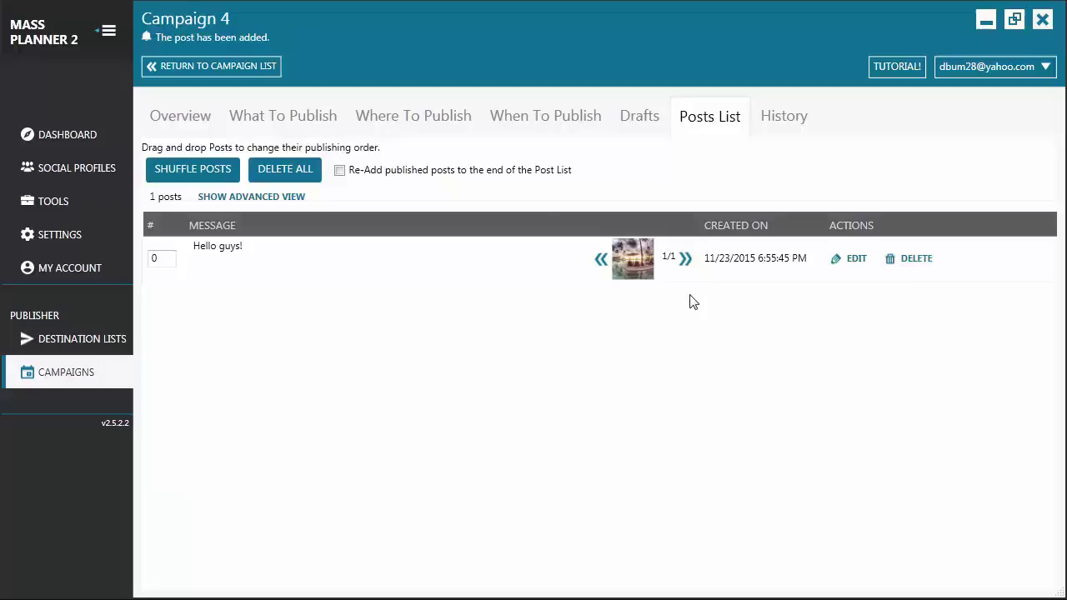
Step: Start publishing My volume campaign from its Overview page
left_click(191, 119)
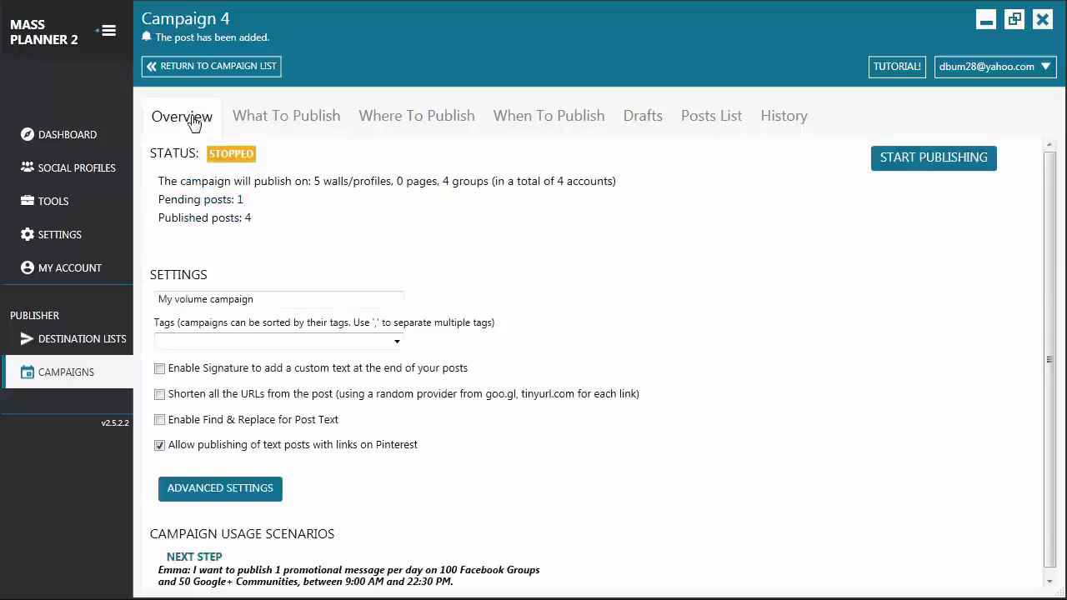
left_click(900, 169)
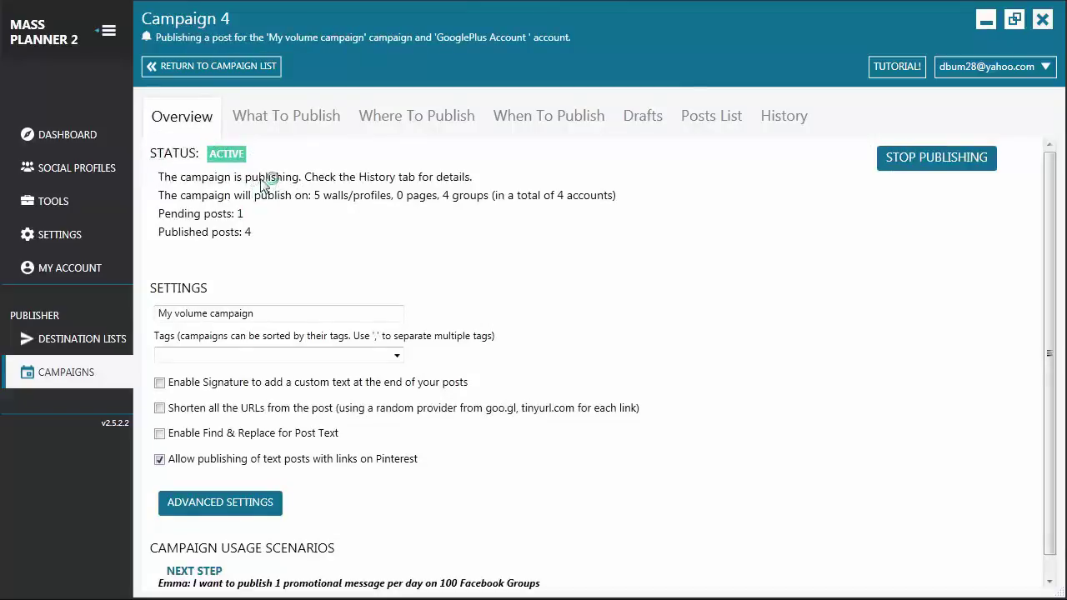
Step: Inspect the Hello guys! post's per-destination results in History, then close the details
left_click(776, 130)
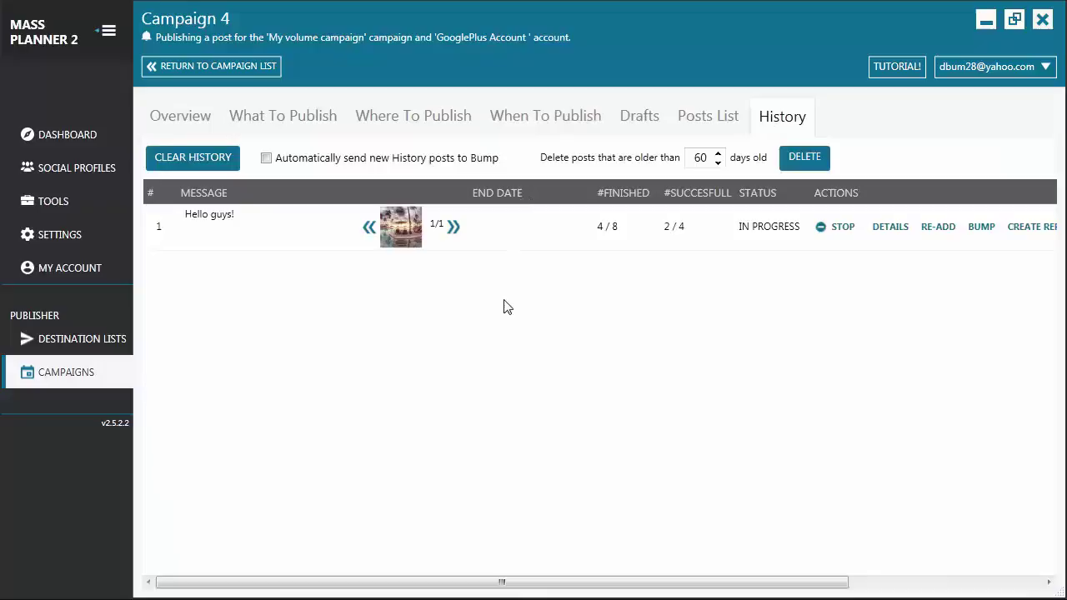
left_click(890, 227)
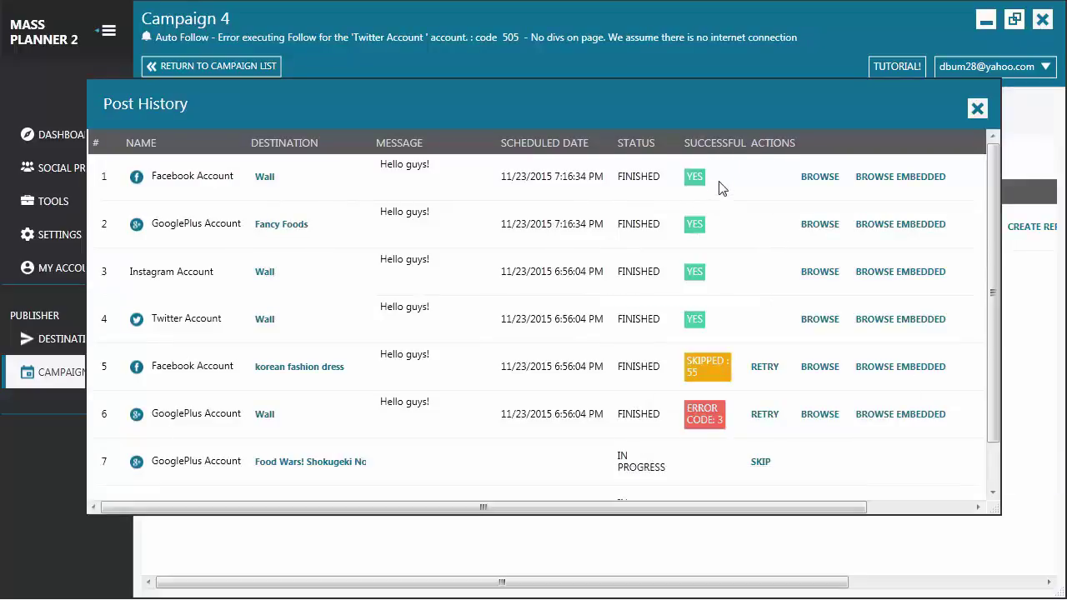
left_click(975, 109)
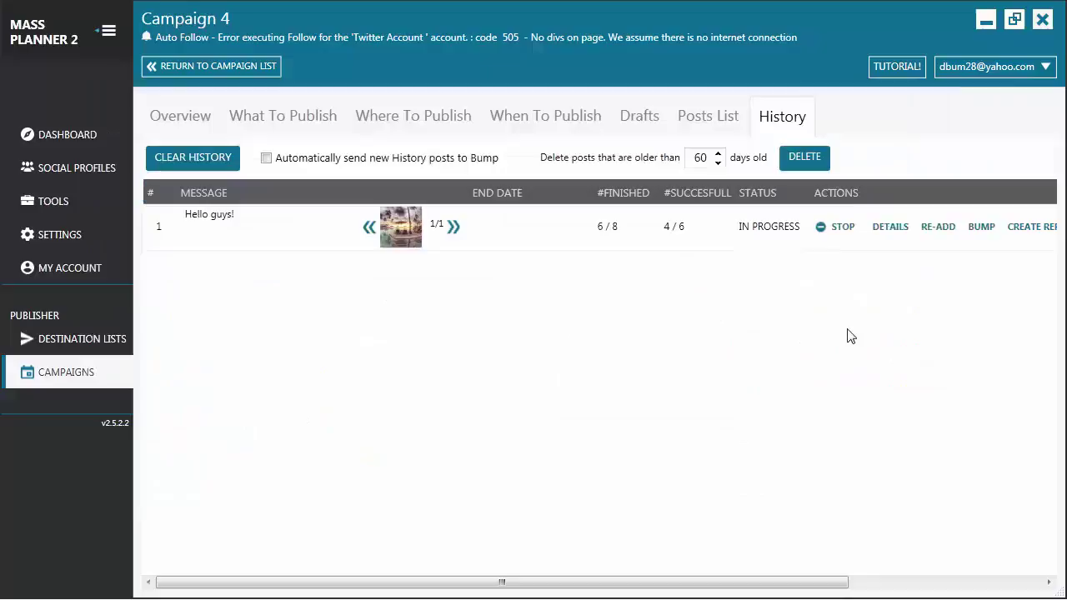